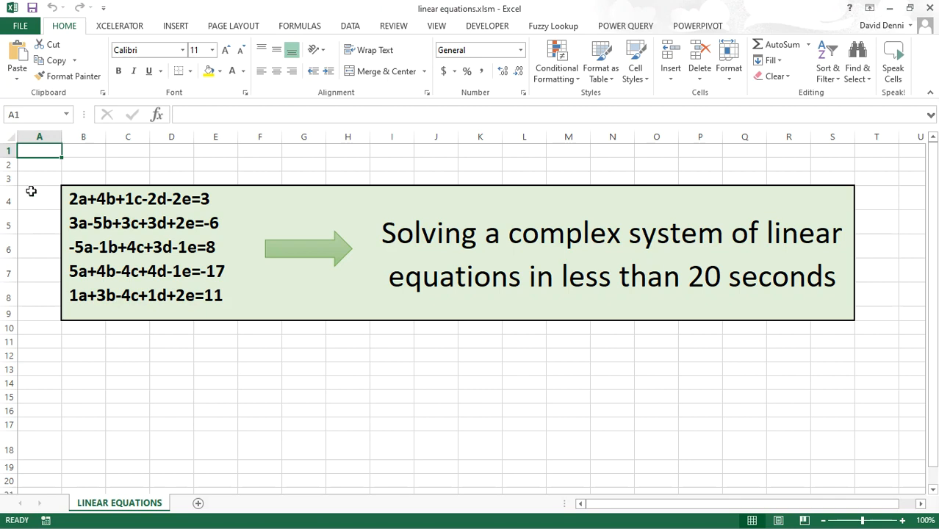
pyautogui.moveTo(84, 197); pyautogui.dragTo(232, 310)
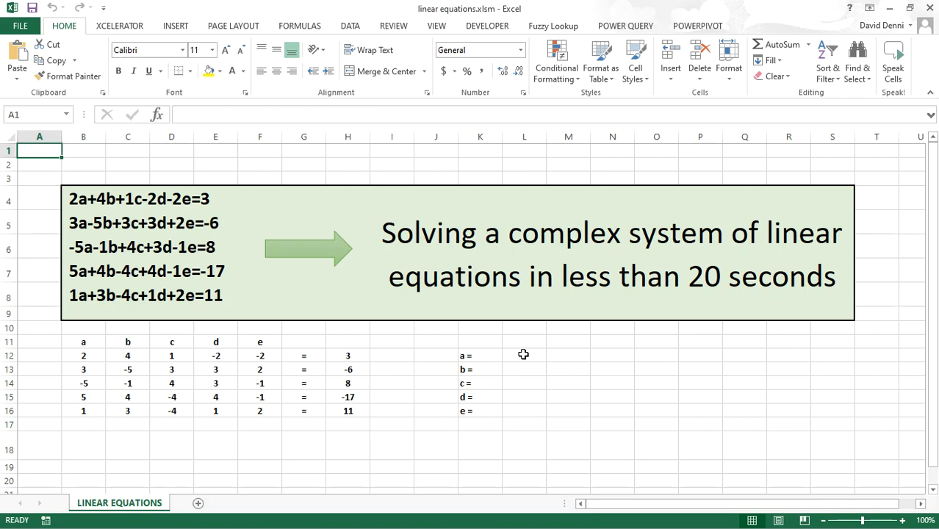
# Solve for a to e in L12:L16 with the array formula =MMULT(MINVERSE(B12:F16),H12:H16).
pyautogui.moveTo(523, 355); pyautogui.dragTo(524, 410)
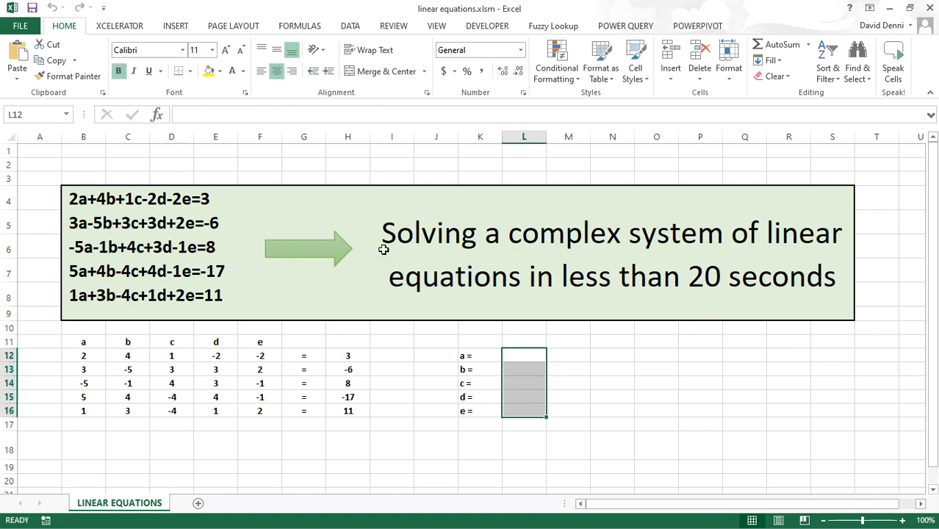
pyautogui.click(259, 112)
pyautogui.write('=m')
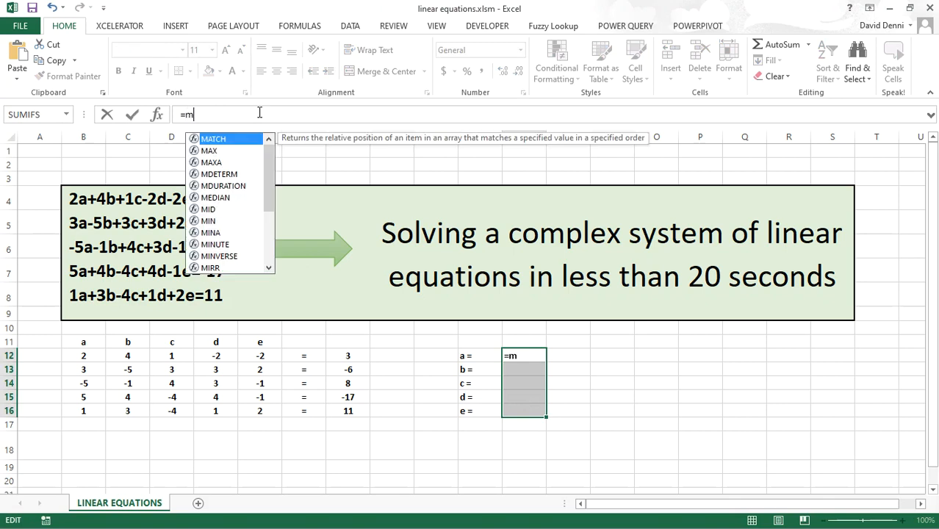
pyautogui.write('mult(minverse(')
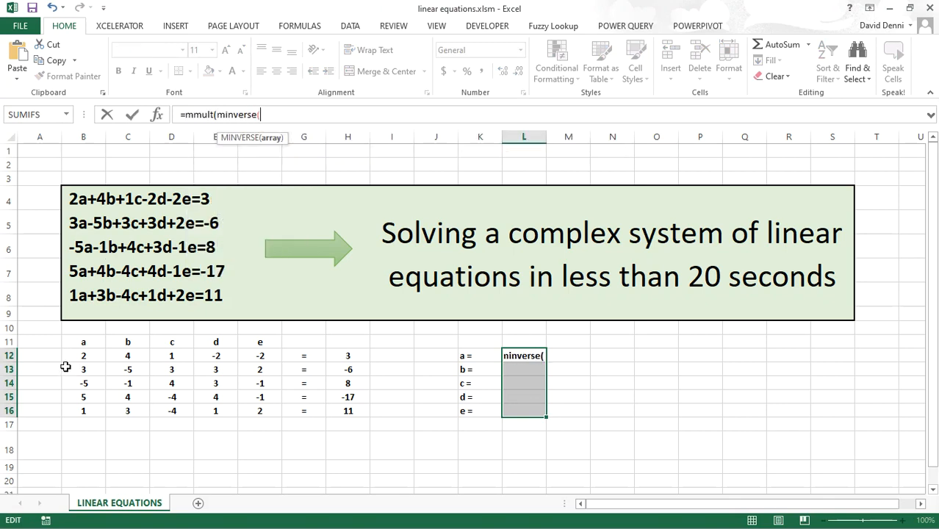
pyautogui.moveTo(77, 356); pyautogui.dragTo(257, 411)
pyautogui.write('),')
pyautogui.moveTo(351, 359); pyautogui.dragTo(351, 412)
pyautogui.write(')')
pyautogui.hotkey('ctrl', 'shift', 'Return')
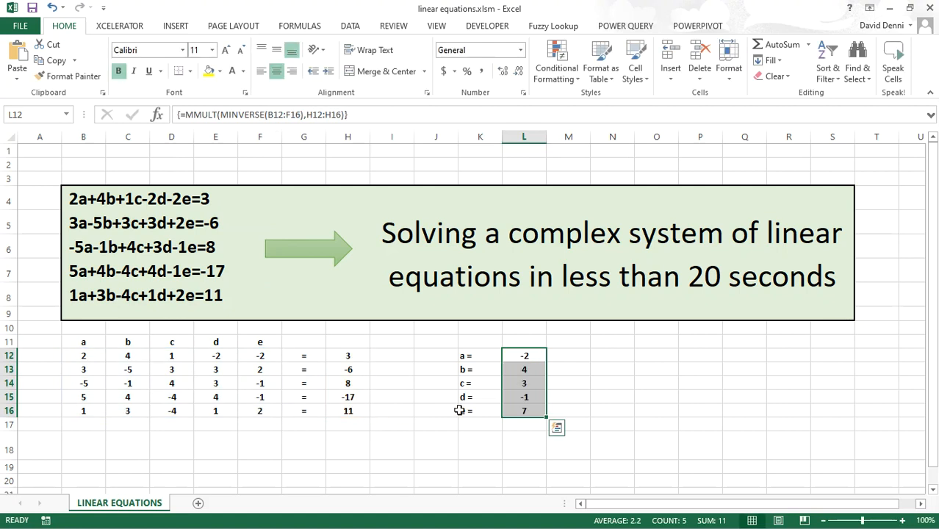
pyautogui.click(604, 377)
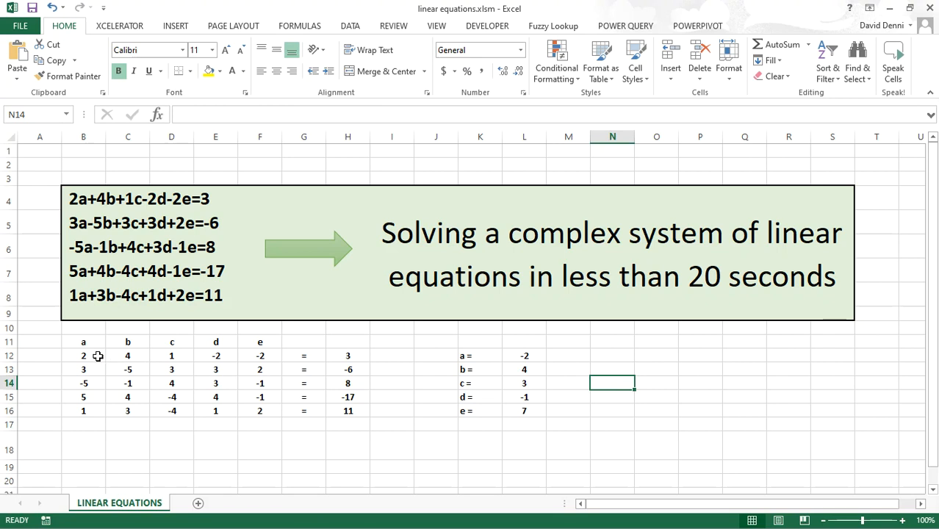
# Review the coefficient matrix B12:F16, the constants H12:H16, and the solution range L12:L16 with its array formula.
pyautogui.moveTo(95, 356); pyautogui.dragTo(270, 371)
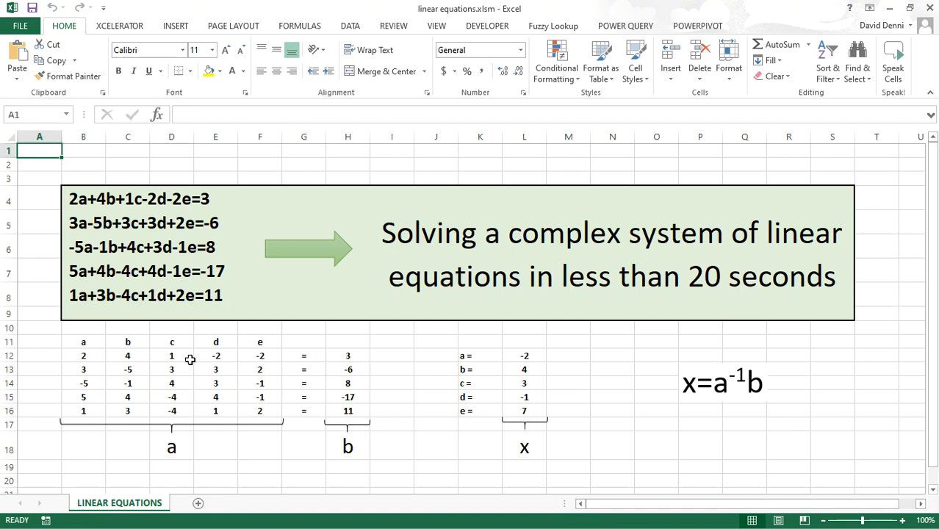
pyautogui.moveTo(96, 355); pyautogui.dragTo(255, 411)
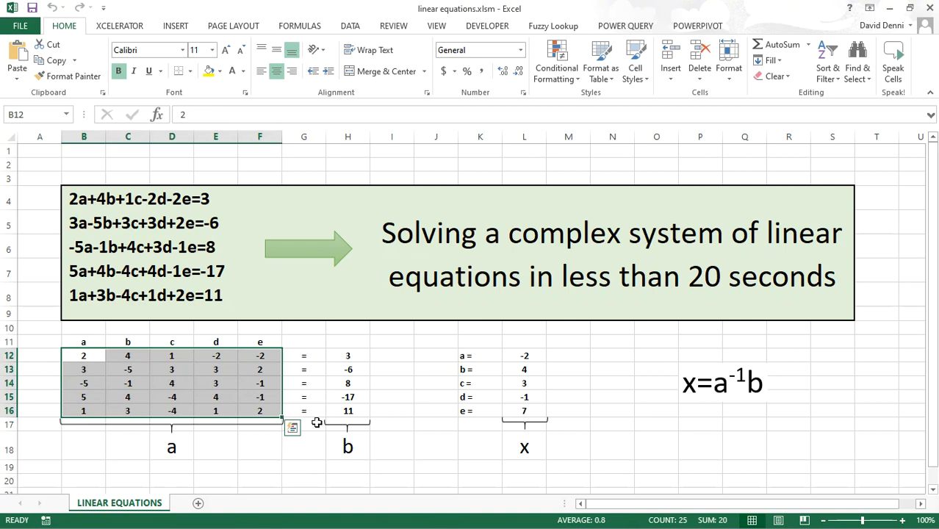
pyautogui.click(351, 357)
pyautogui.moveTo(353, 366); pyautogui.dragTo(355, 409)
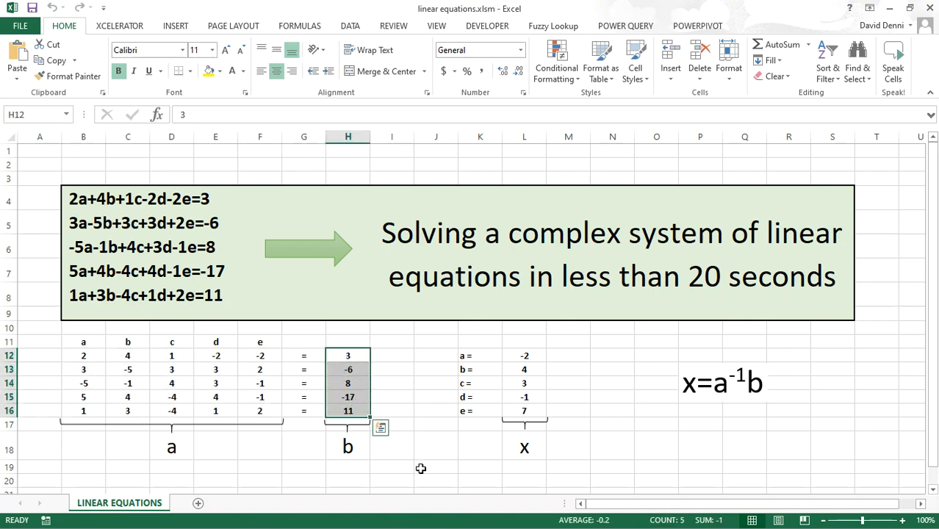
pyautogui.moveTo(530, 355); pyautogui.dragTo(531, 409)
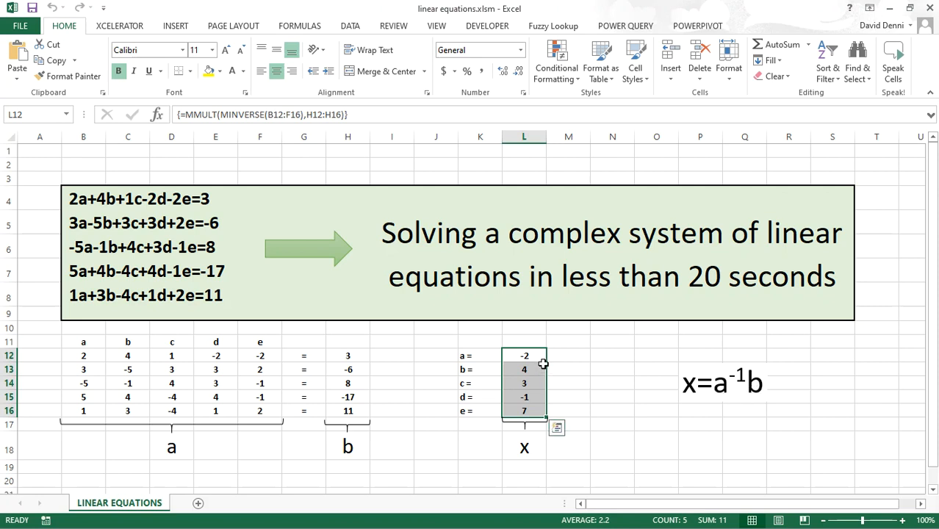
pyautogui.click(534, 355)
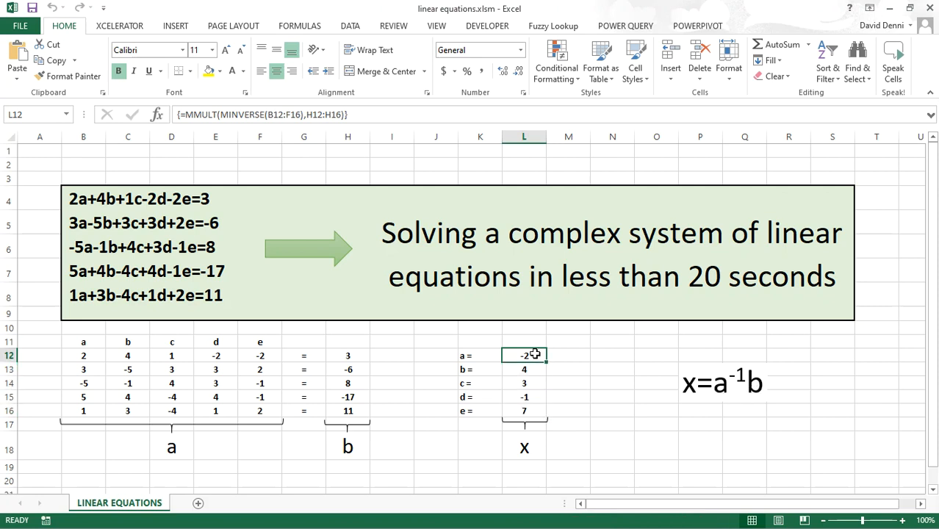
pyautogui.moveTo(536, 355); pyautogui.dragTo(538, 411)
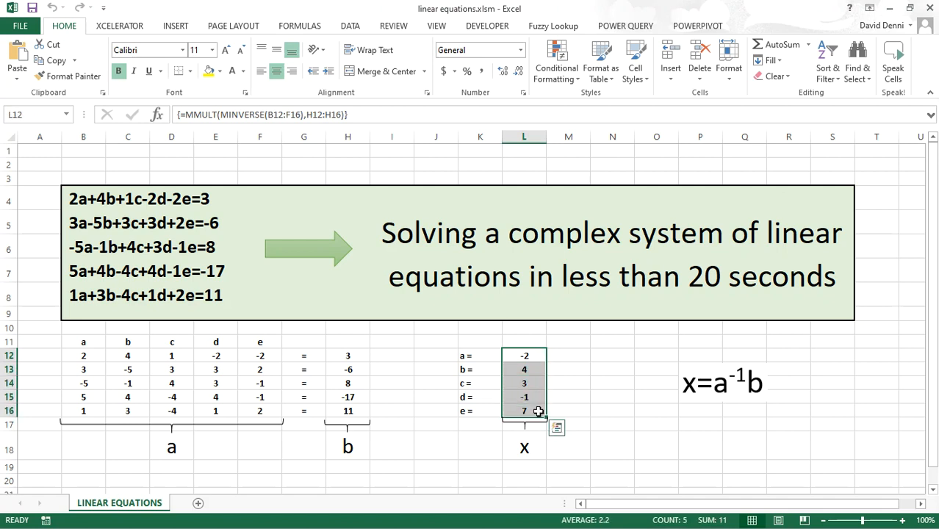
pyautogui.click(365, 113)
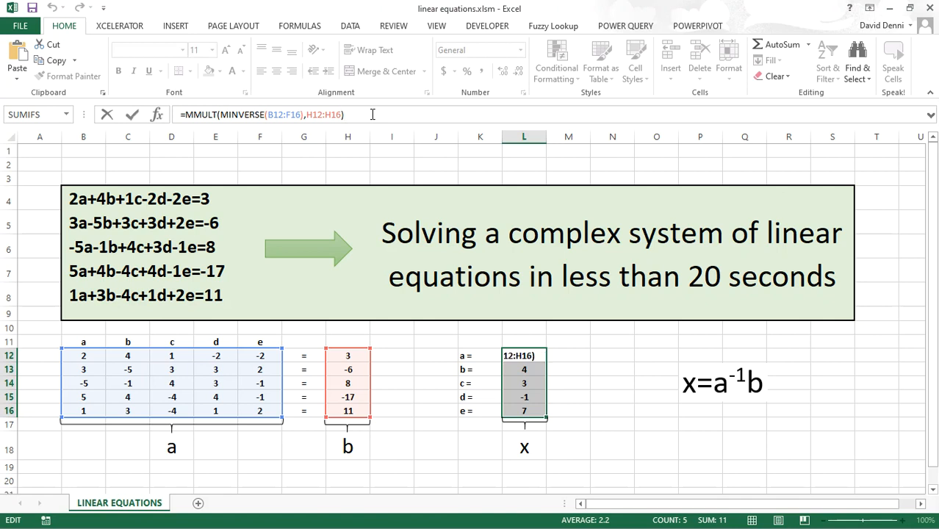
pyautogui.hotkey('ctrl', 'shift', 'Return')
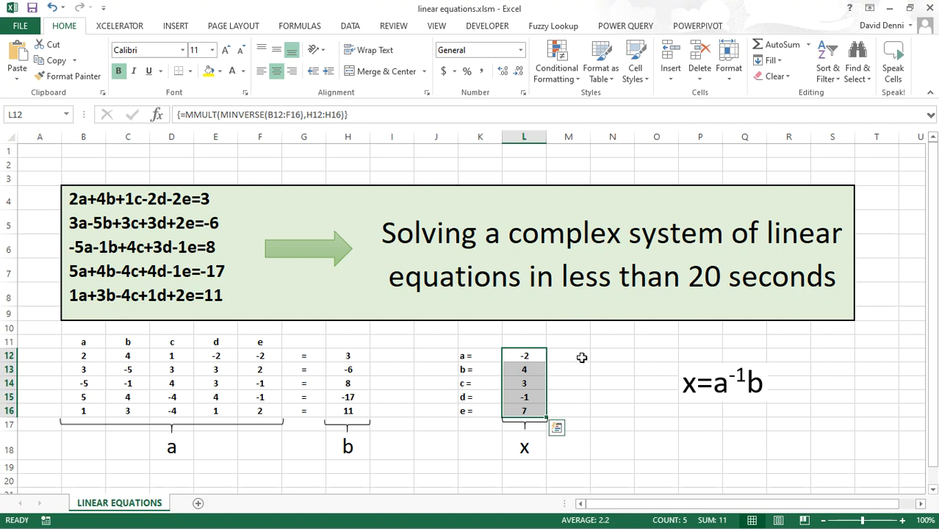
# Enter the array formula =MMULT(B12:F16,L12:L16) in N12:N16 and add H12:H16 to the selection to compare both ranges.
pyautogui.moveTo(603, 357); pyautogui.dragTo(604, 409)
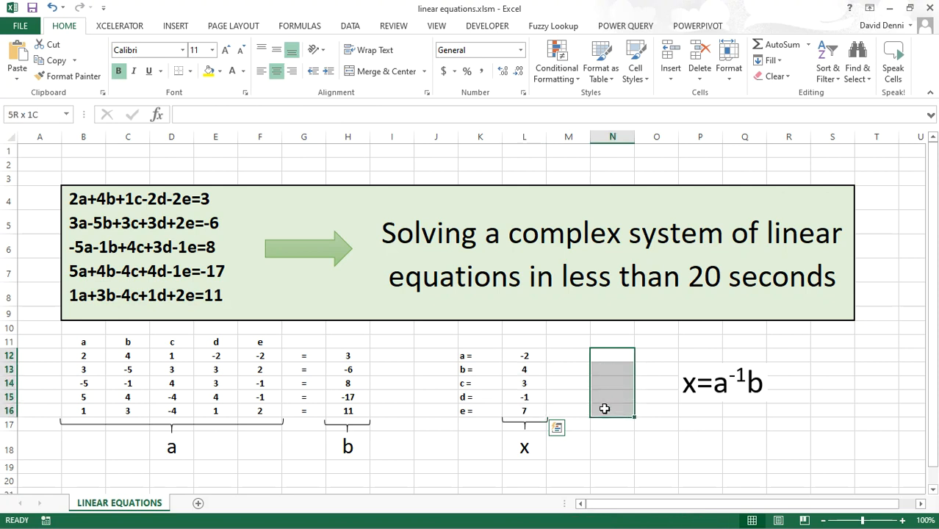
pyautogui.click(265, 116)
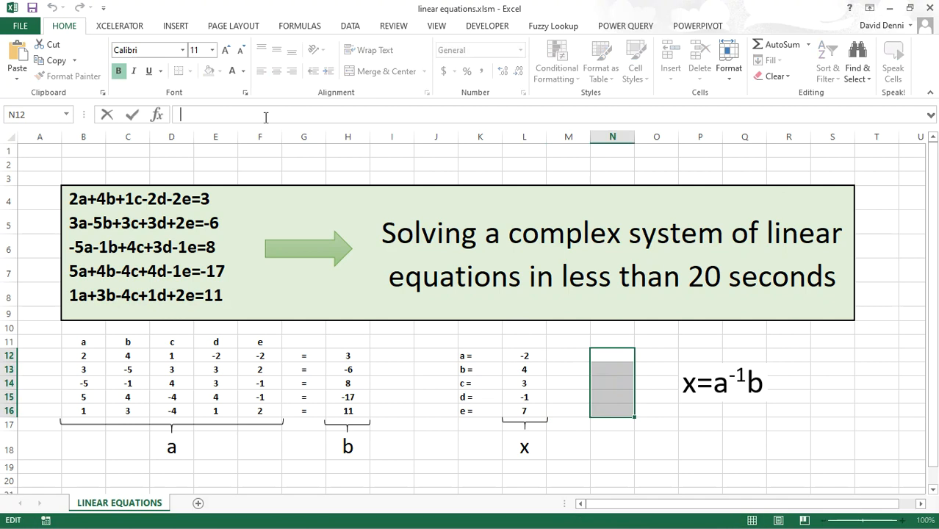
pyautogui.write('mm')
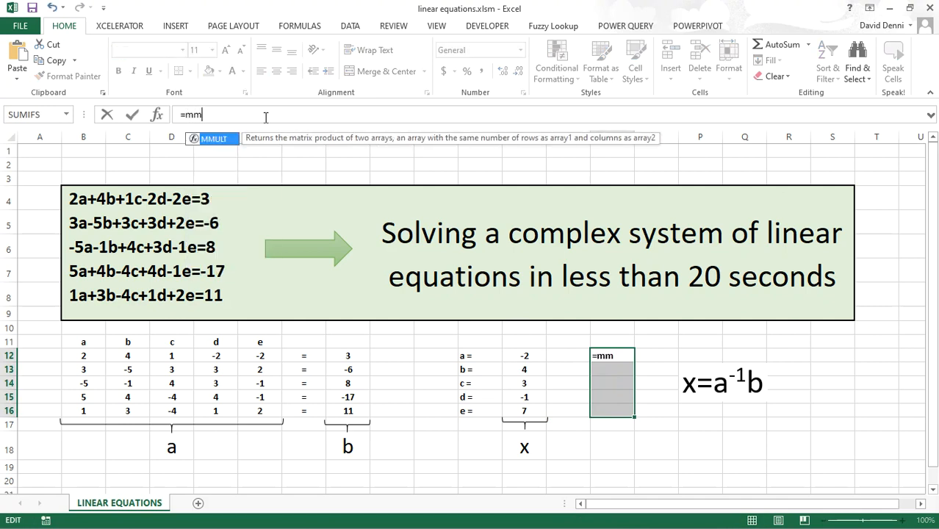
pyautogui.write('ult(')
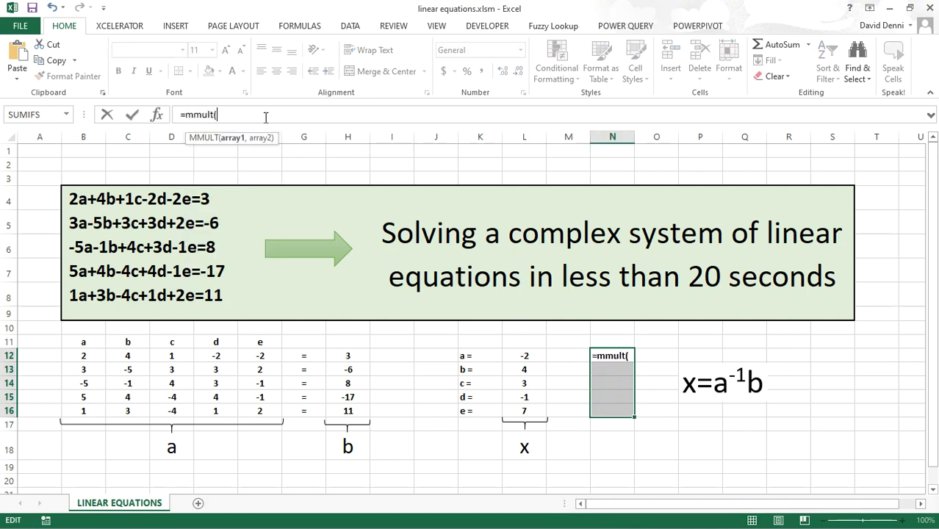
pyautogui.moveTo(96, 356); pyautogui.dragTo(271, 411)
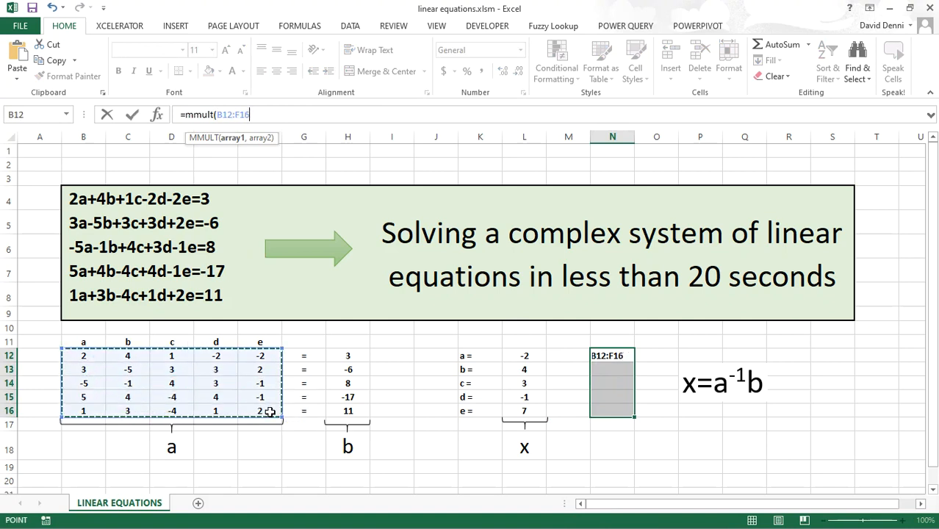
pyautogui.write(',')
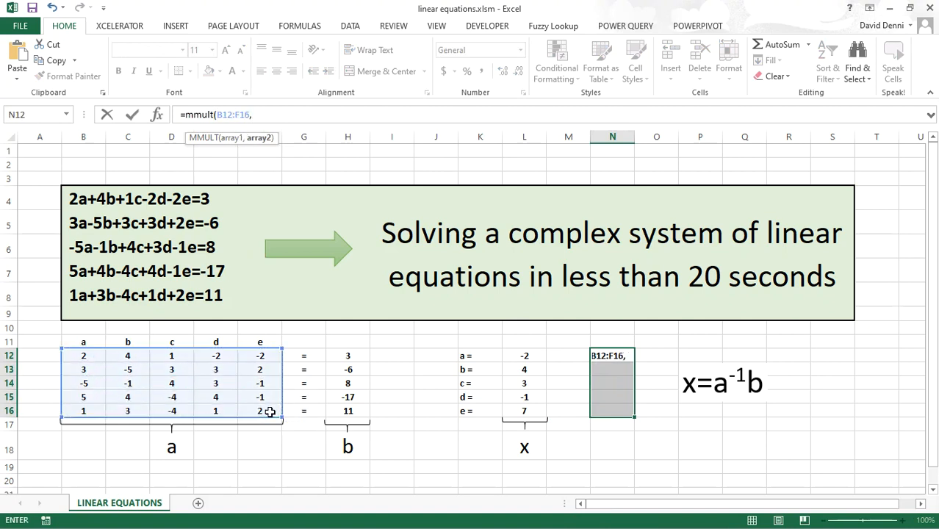
pyautogui.moveTo(530, 356); pyautogui.dragTo(534, 407)
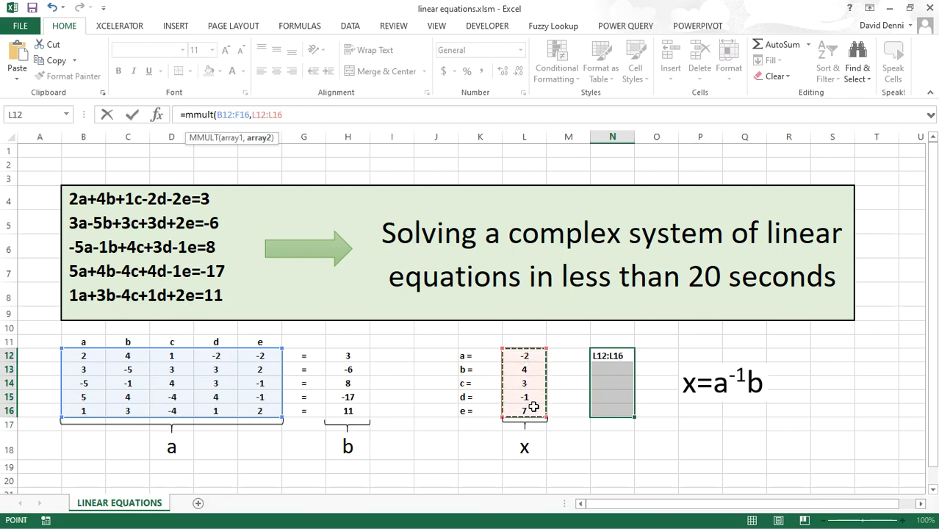
pyautogui.write(')')
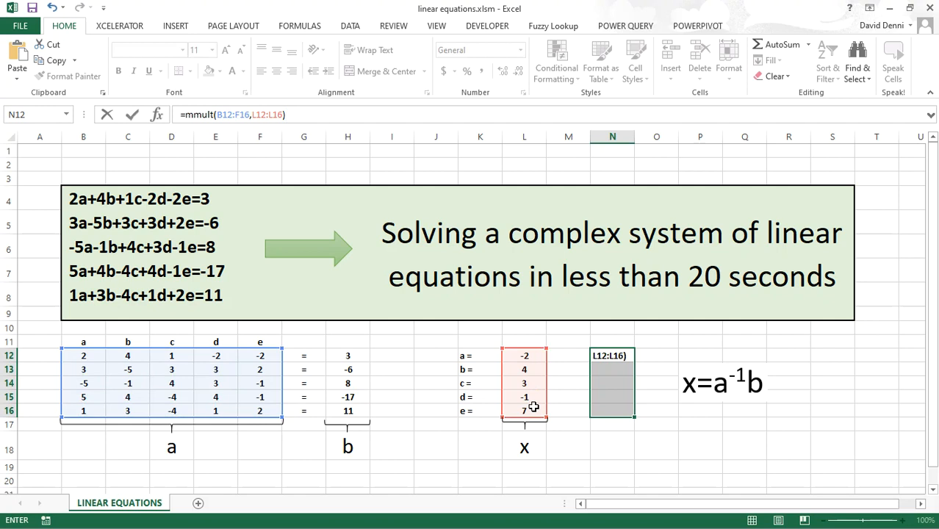
pyautogui.hotkey('ctrl', 'shift', 'Return')
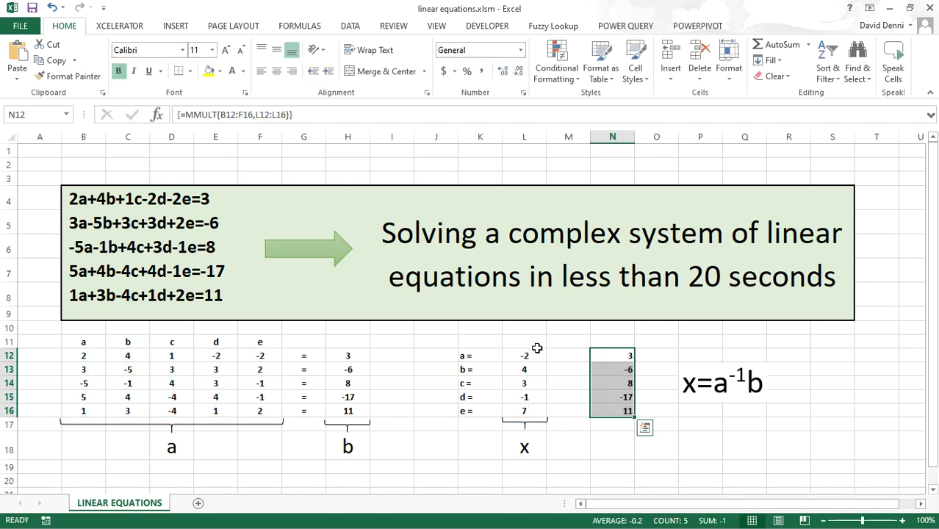
pyautogui.moveTo(352, 355); pyautogui.dragTo(354, 410)
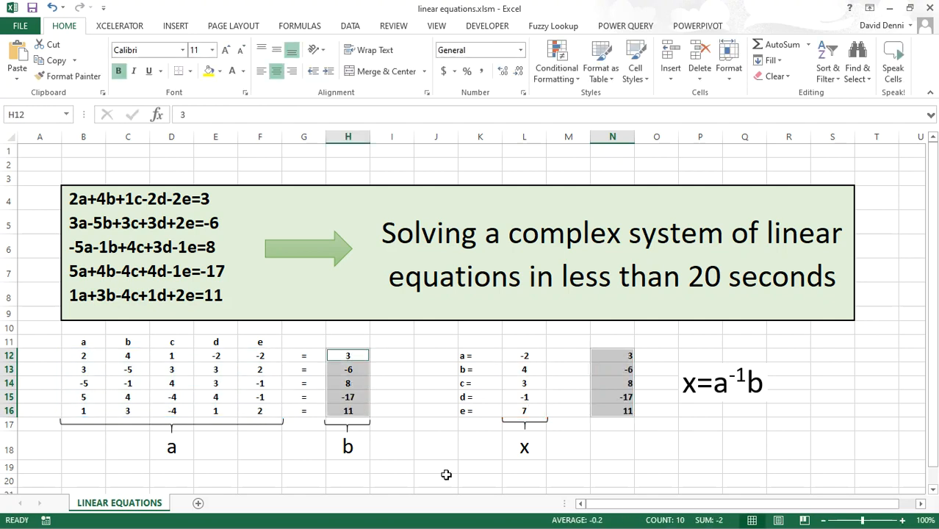